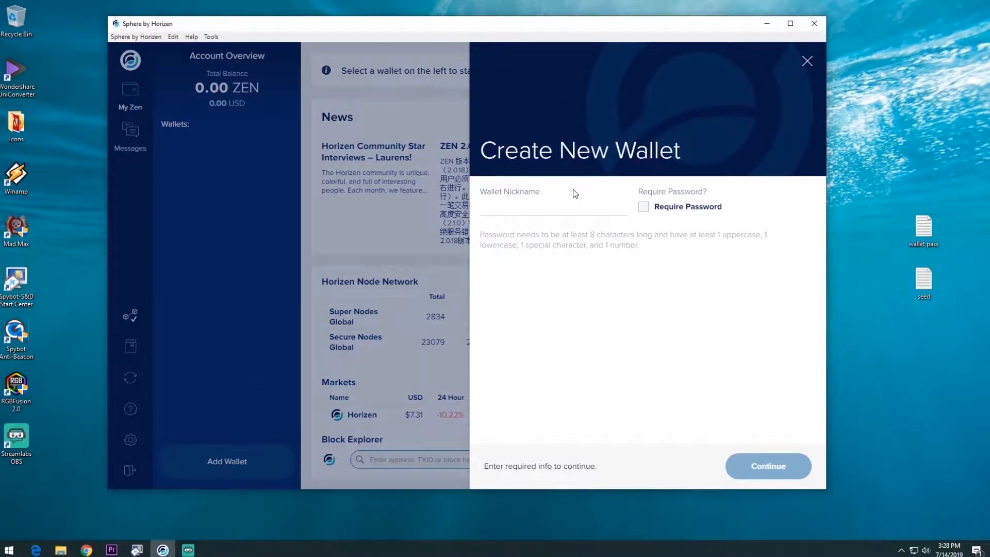
Step: Name the new wallet MedaR, require a password, enter it twice, and continue
text(MedaR)
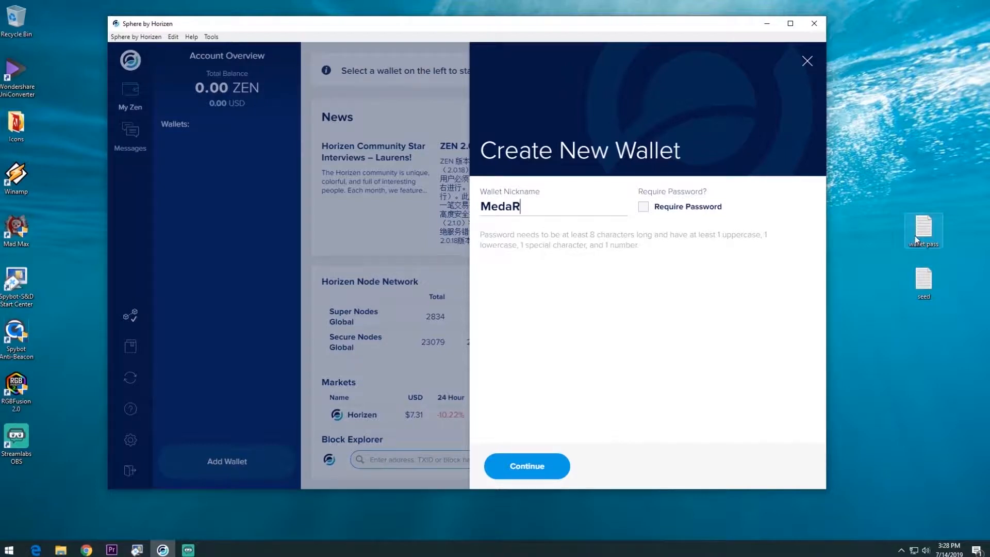
click(646, 210)
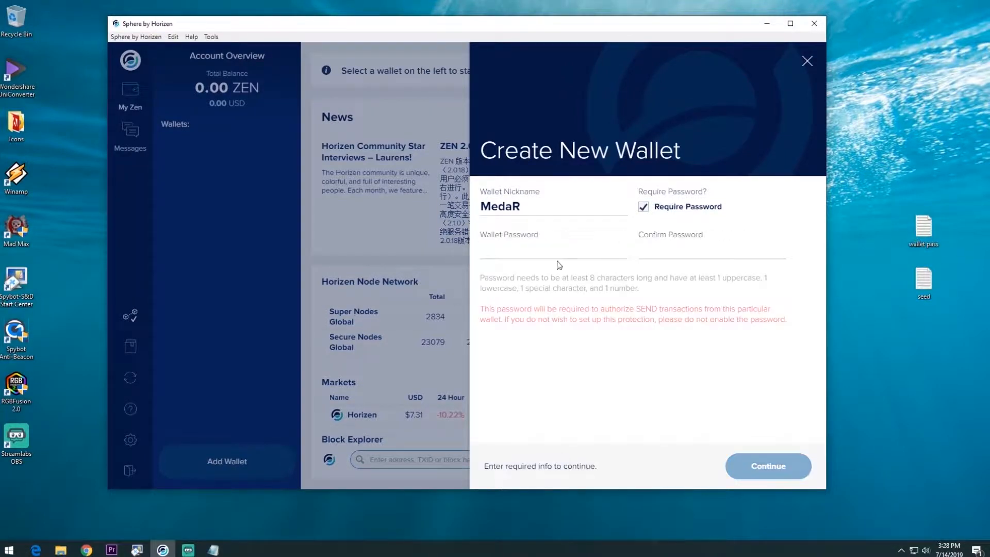
right_click(532, 253)
click(550, 275)
right_click(663, 254)
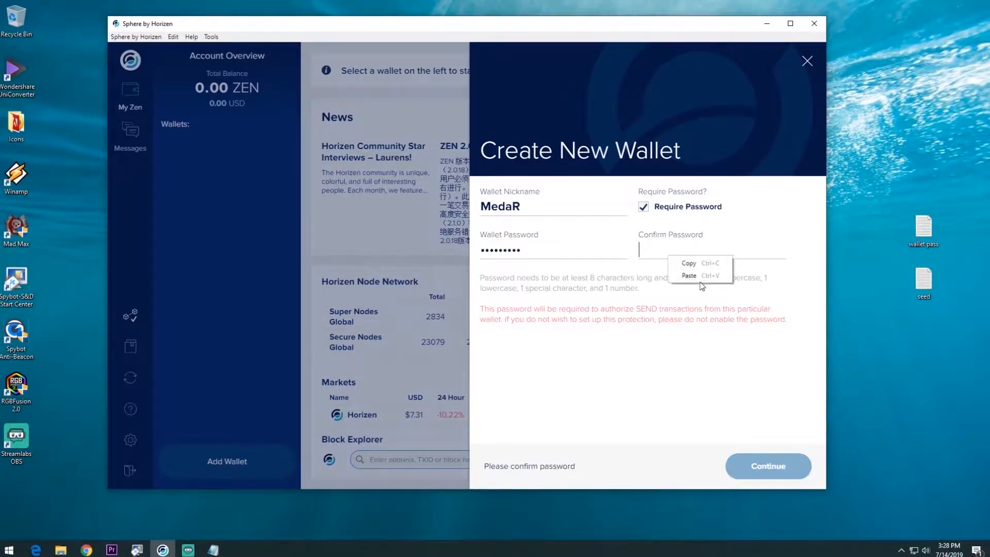
click(700, 276)
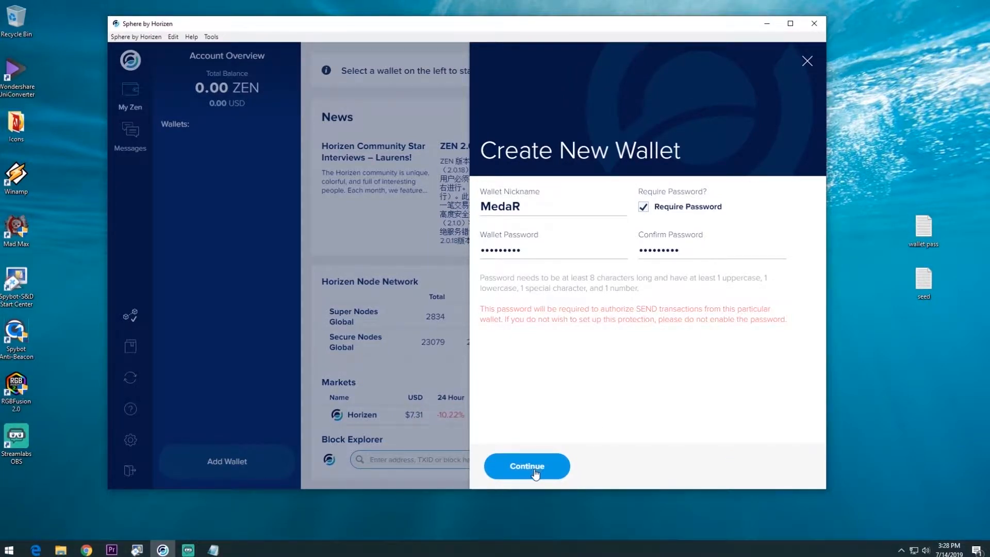
click(528, 467)
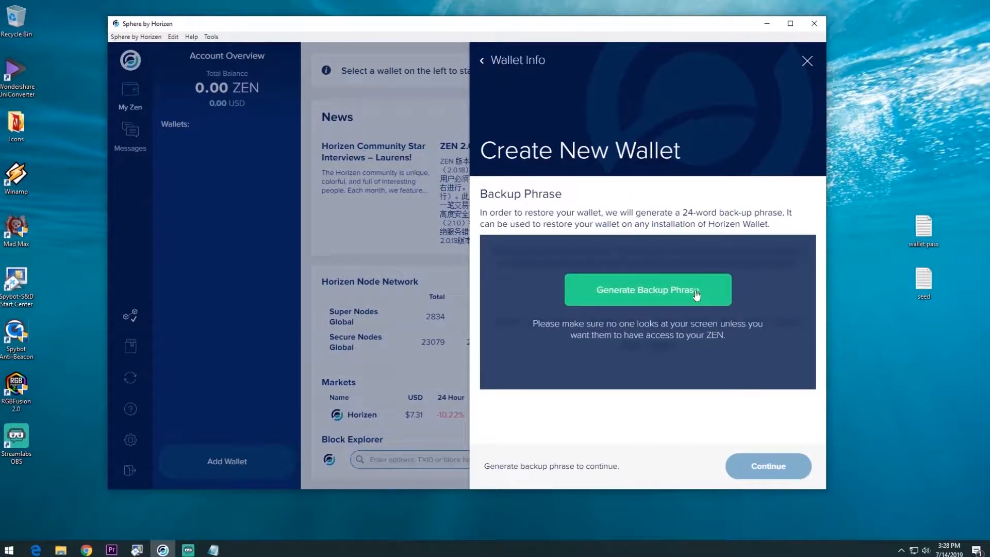
Step: Generate and reveal the 24-word backup phrase, then copy all the words
click(658, 295)
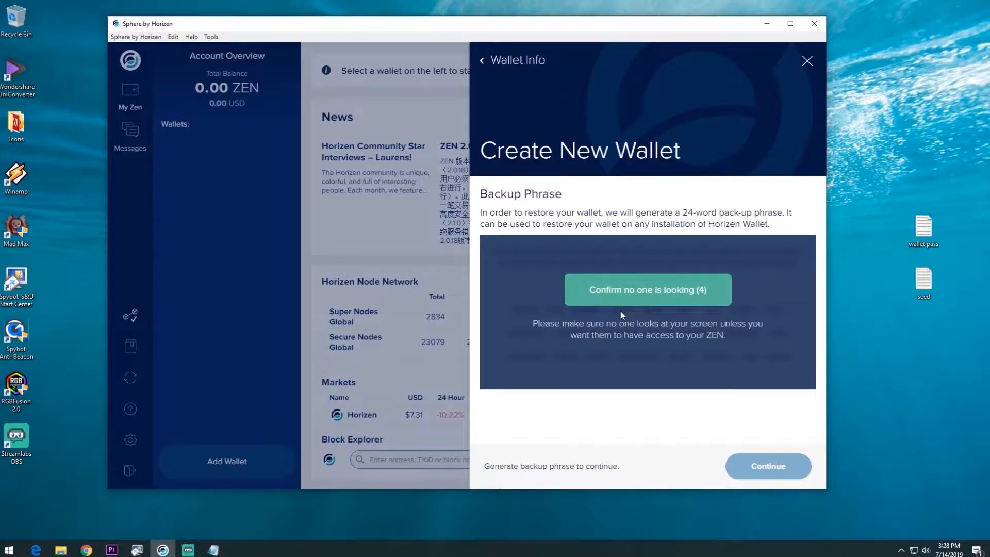
click(672, 296)
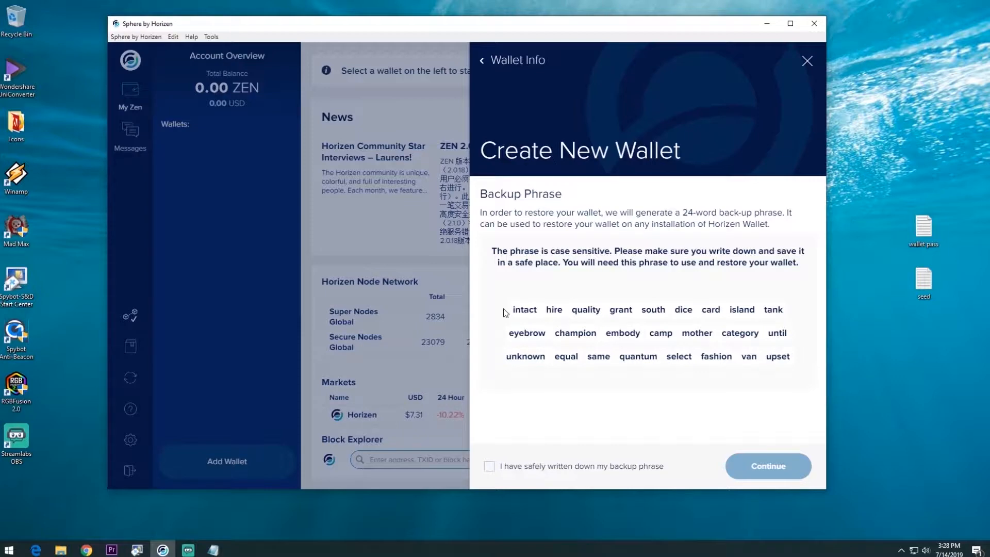
drag(505, 313, 813, 371)
right_click(768, 361)
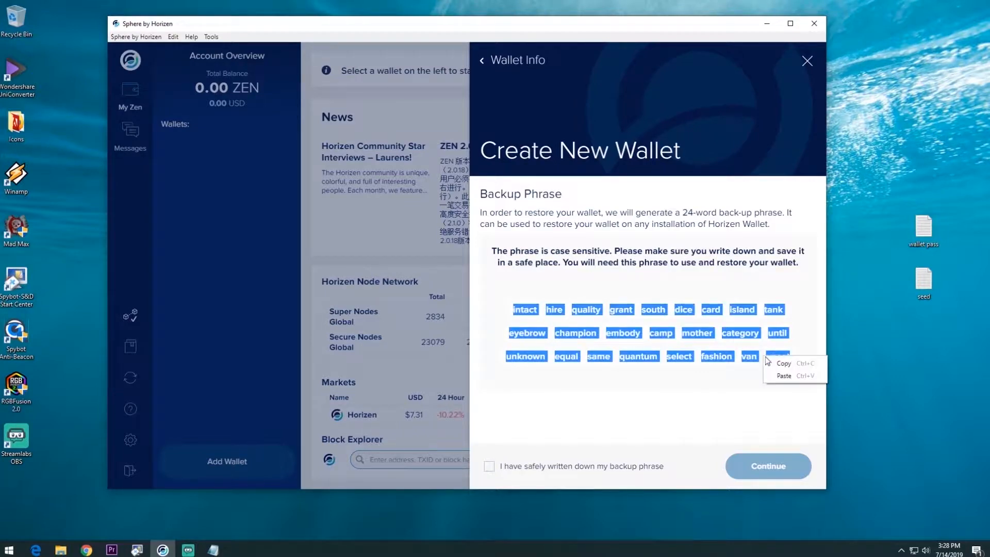
click(784, 363)
Step: Paste the backup phrase into seed.txt on the desktop and minimize Notepad
double_click(924, 282)
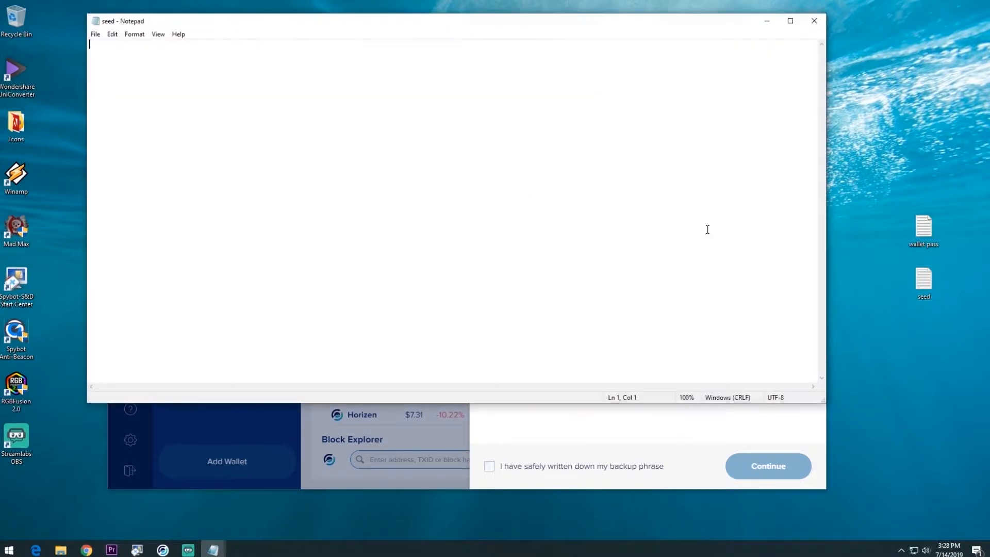
right_click(184, 67)
click(228, 119)
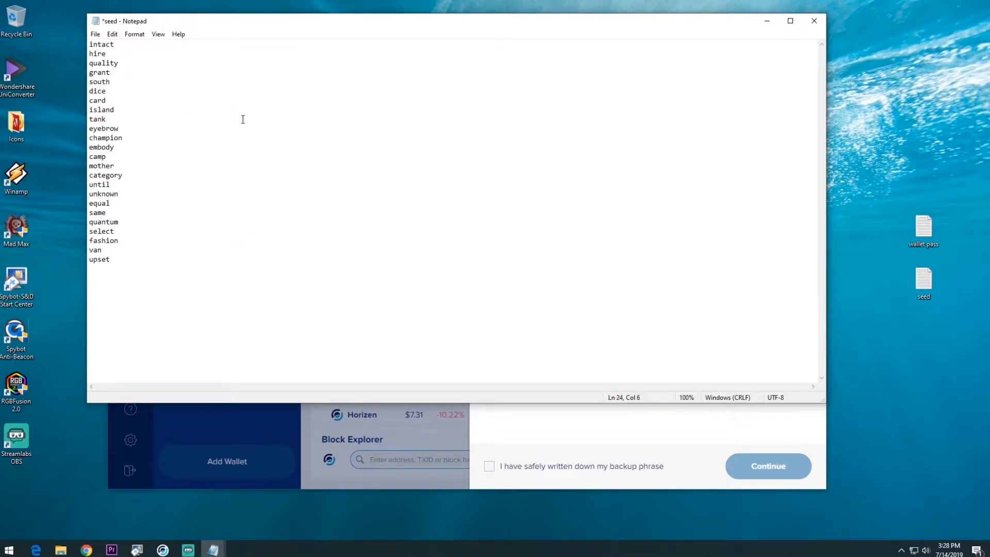
click(767, 21)
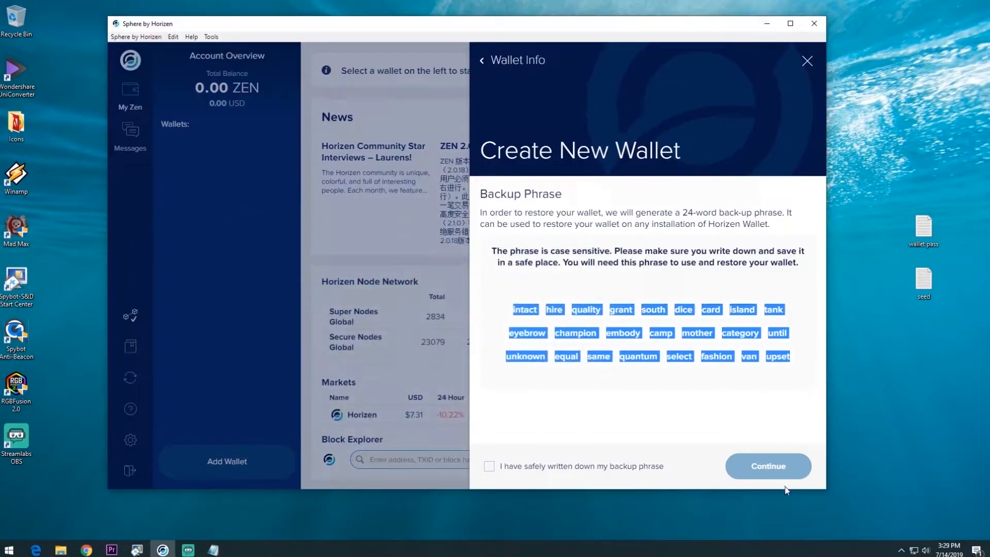
Step: Tick 'I have safely written down my backup phrase', continue, and reopen seed.txt
click(756, 423)
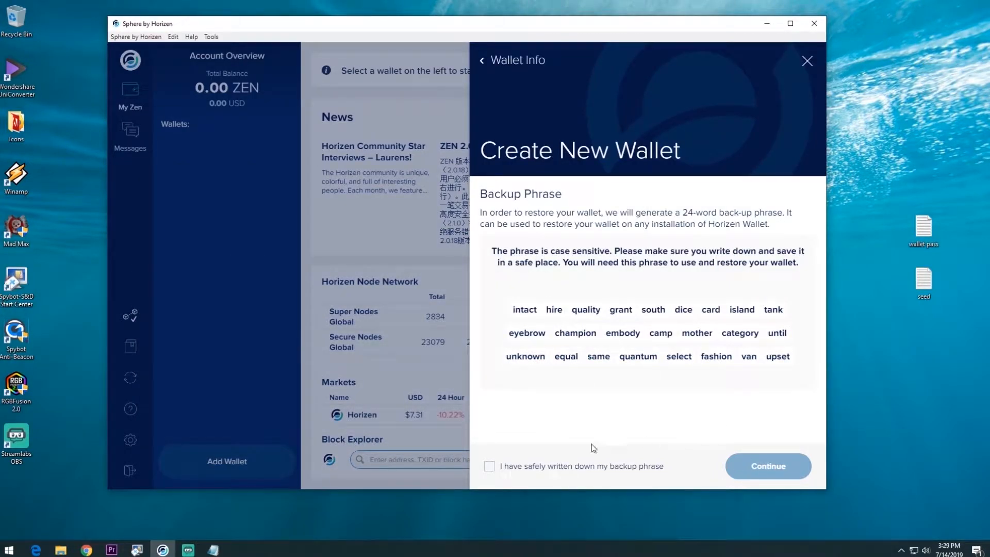
click(489, 466)
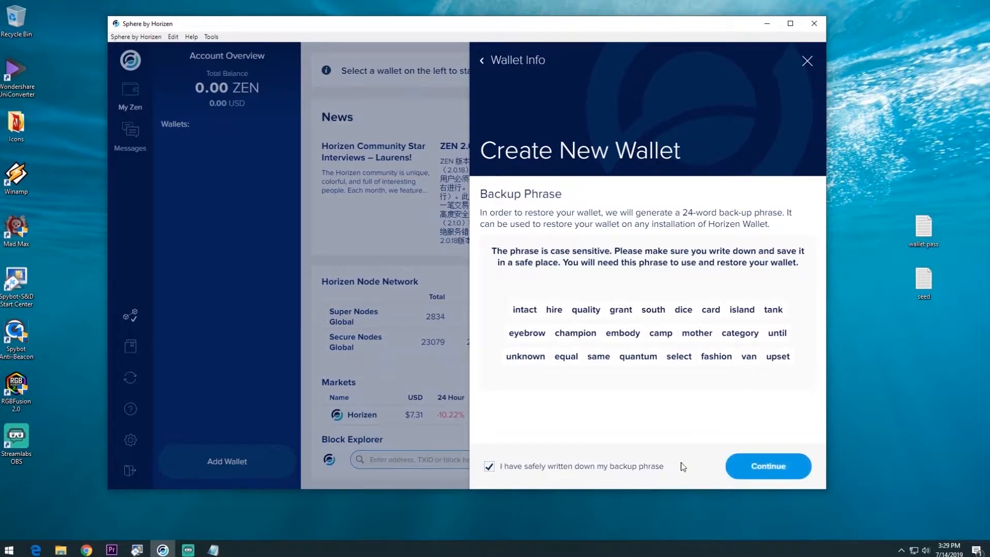
click(768, 469)
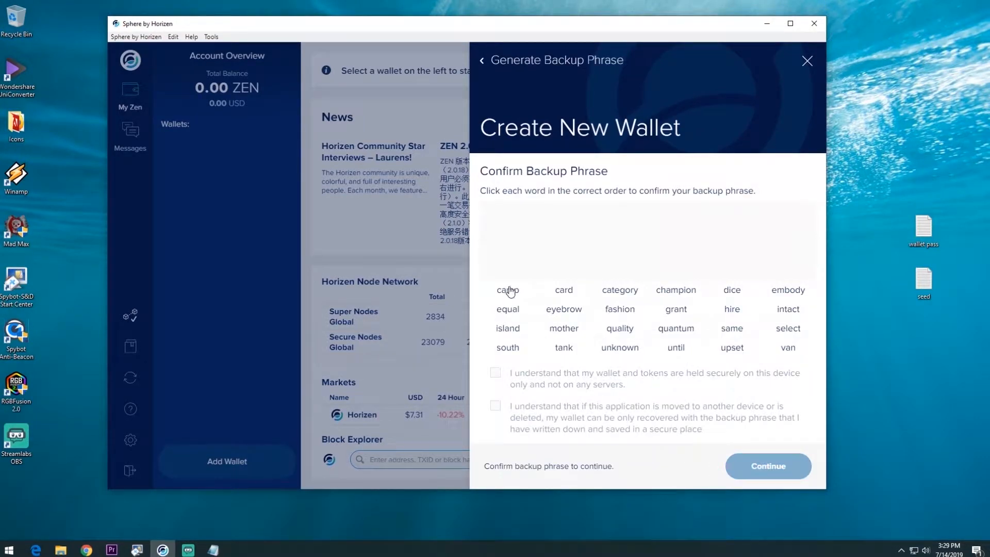
double_click(930, 287)
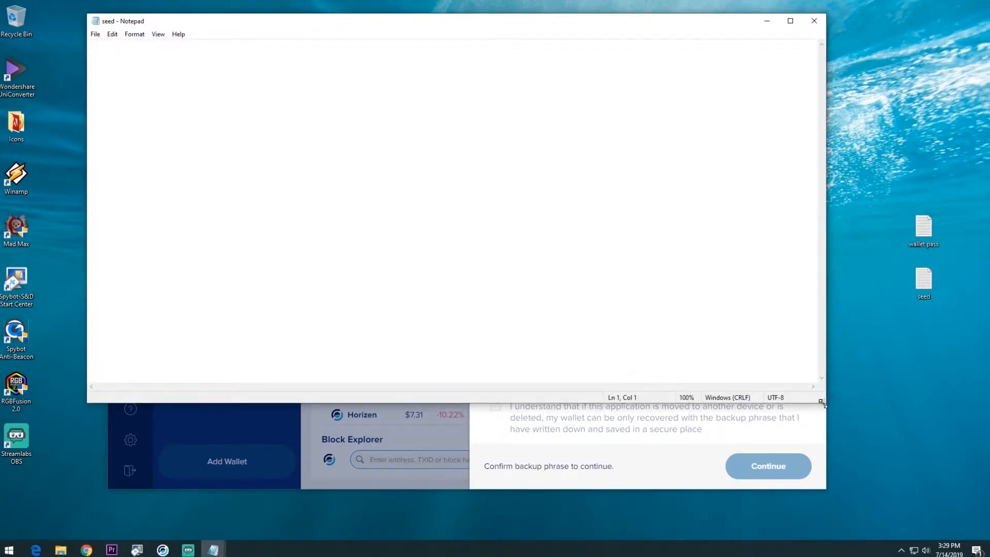
Step: Shrink the seed.txt window, paste the 24 words into it, and pick 'intact' first
drag(826, 403, 672, 345)
right_click(195, 129)
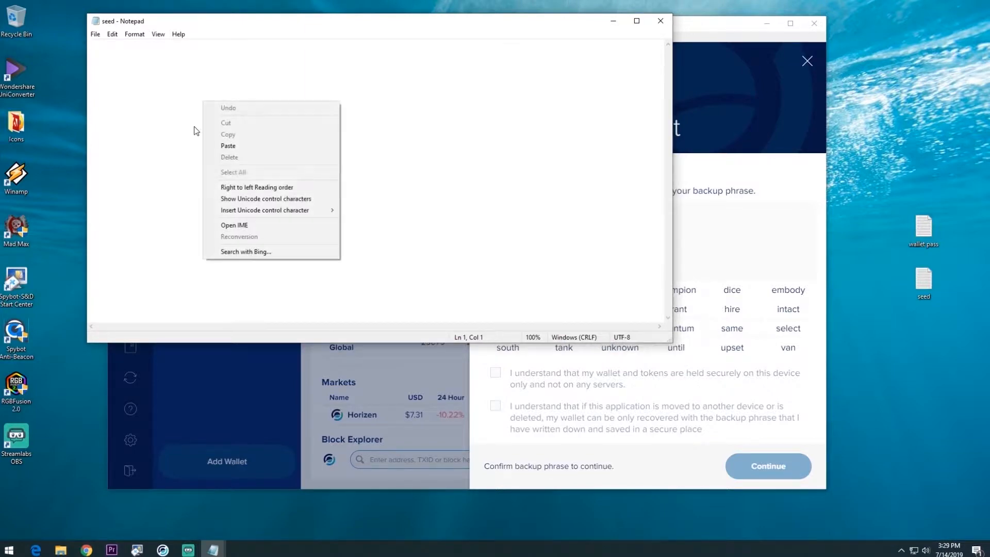
click(251, 145)
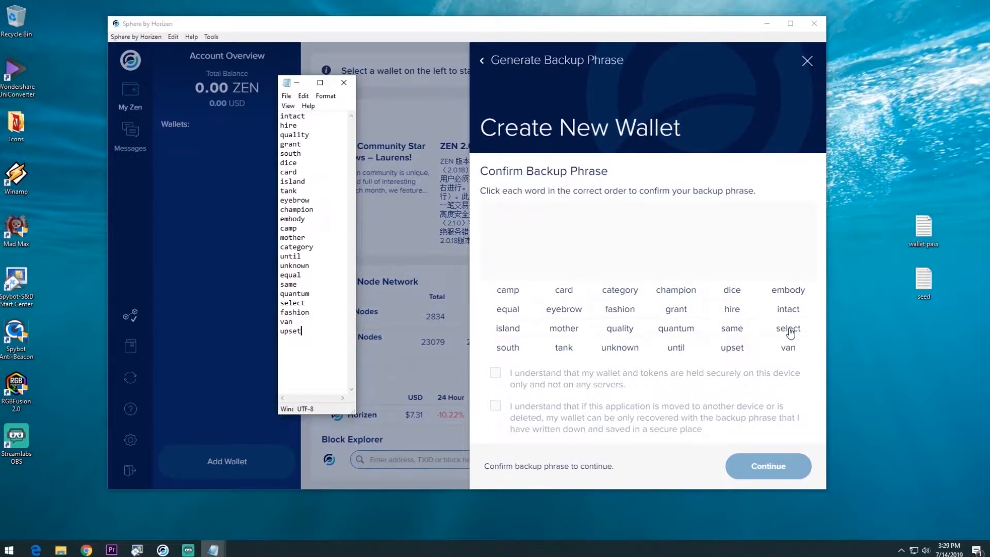
click(789, 309)
Step: Enter the next words in order: hire, quality, grant, south, dice, card, island, tank
click(732, 309)
drag(336, 83, 914, 38)
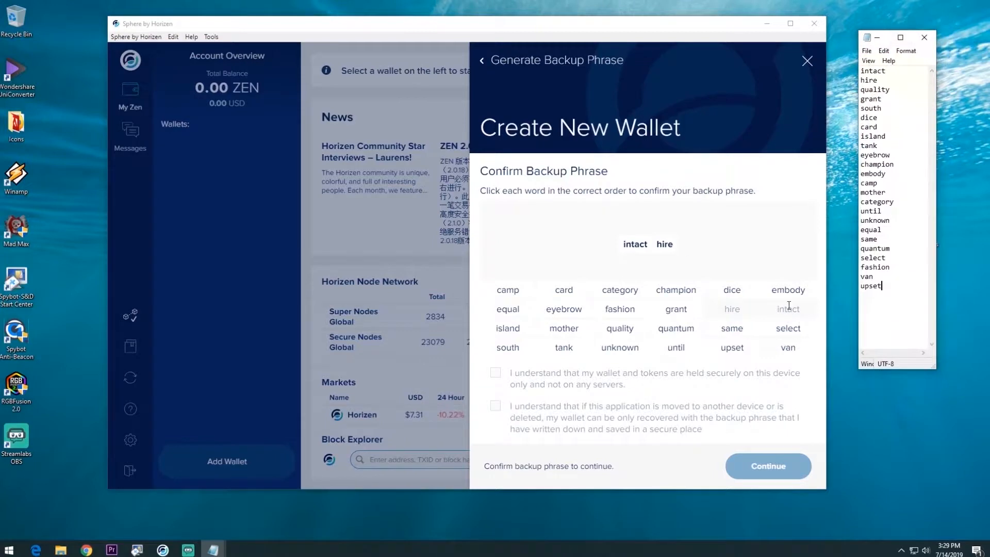
click(623, 334)
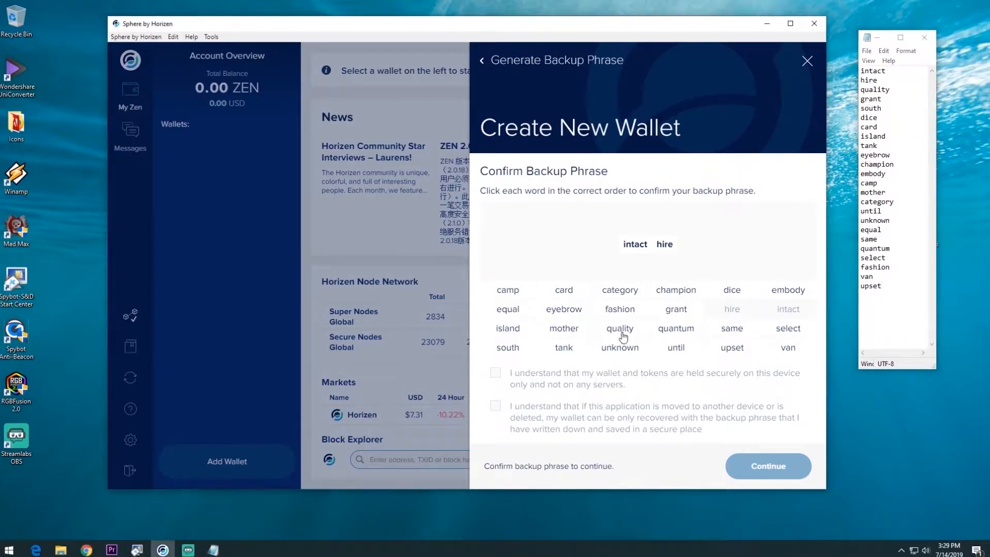
click(621, 333)
click(677, 308)
click(509, 349)
click(736, 292)
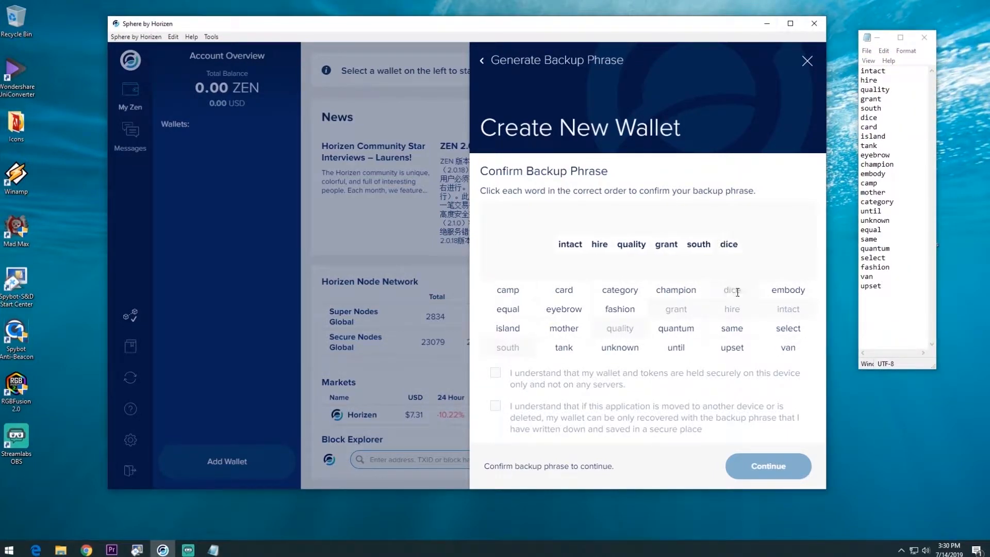
click(562, 291)
click(508, 330)
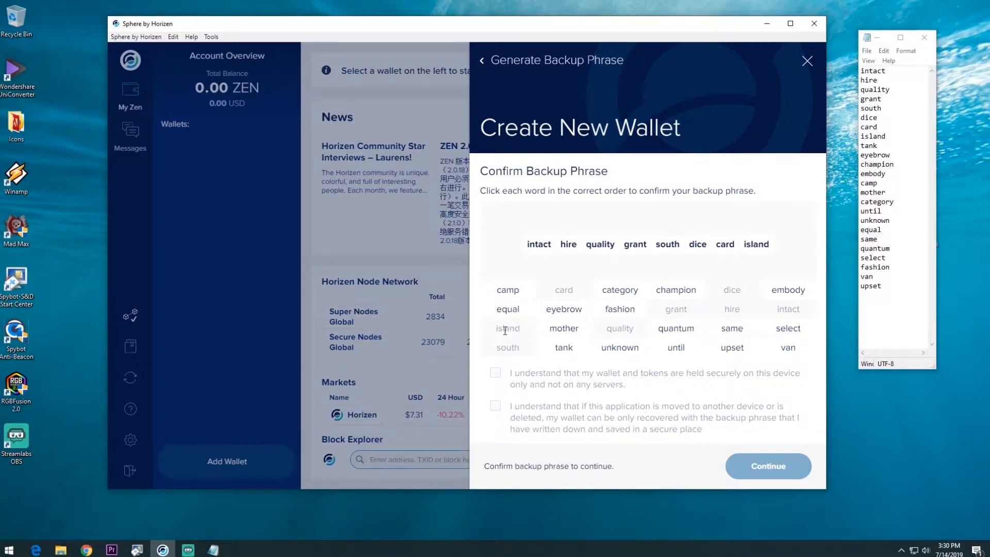
click(565, 347)
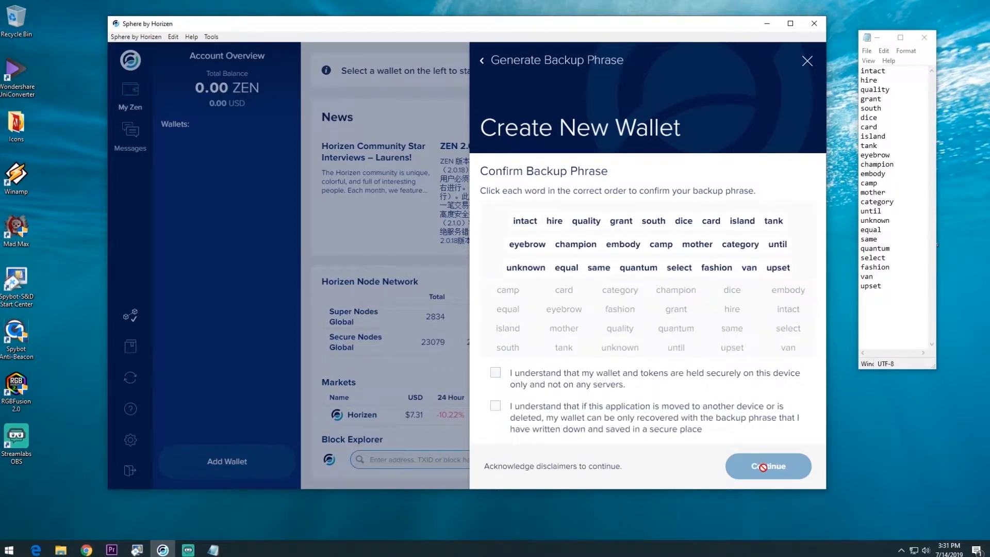
Step: Accept both disclaimers about device-held funds and backup-phrase recovery, then create the wallet
click(495, 372)
click(495, 406)
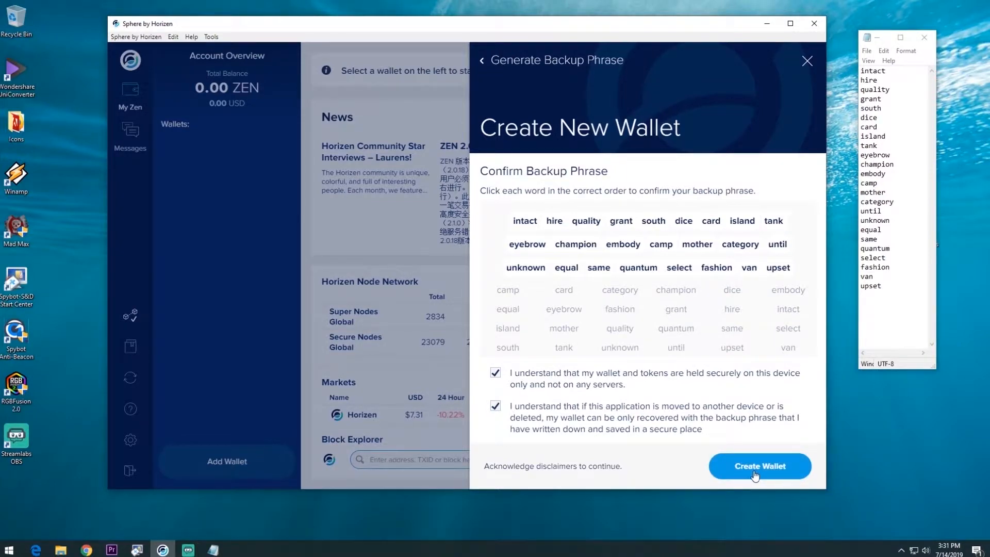
click(753, 473)
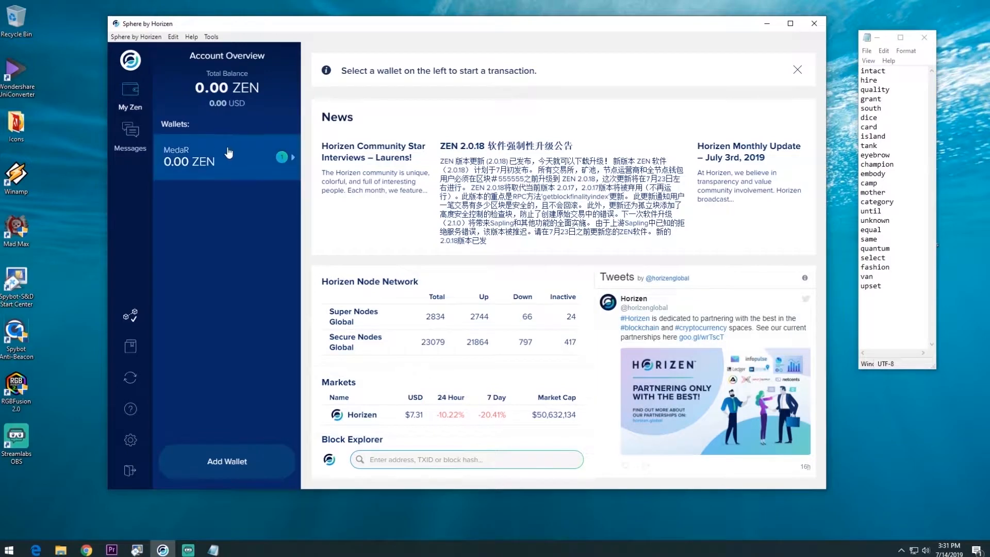
Step: Open the MedaR wallet and show Address 1's receiving details
click(295, 165)
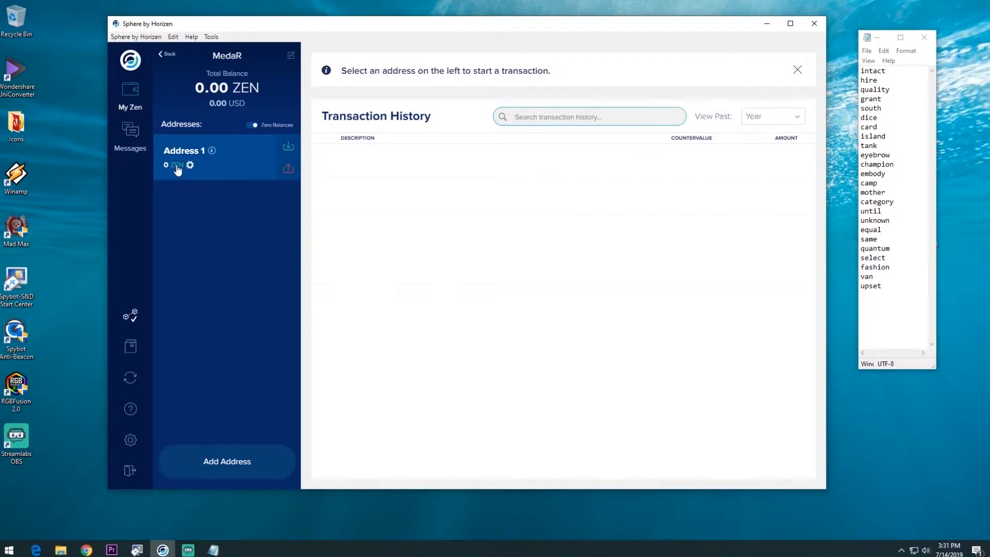
click(179, 170)
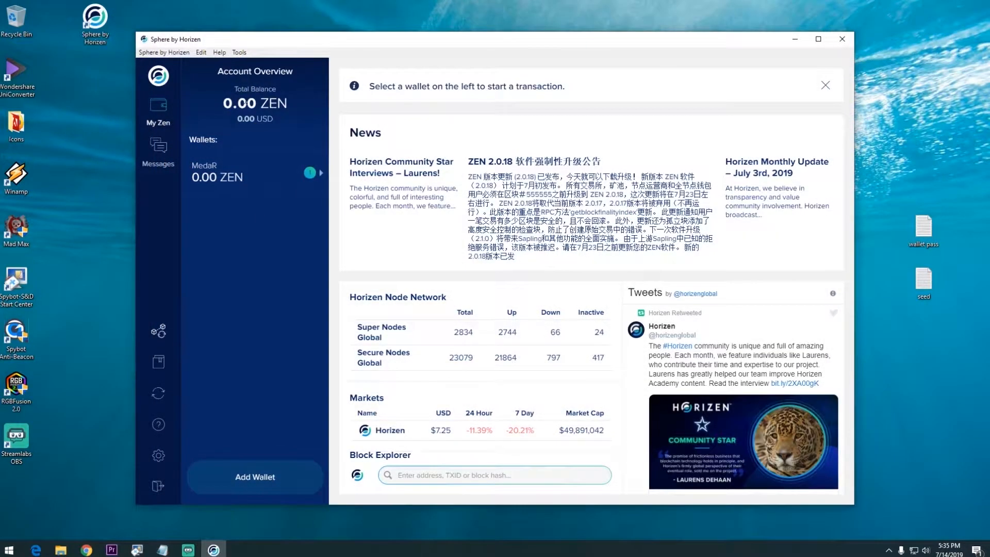
Step: Open MedaR, show and select Address 1's receiving address, then return to the wallet
click(320, 178)
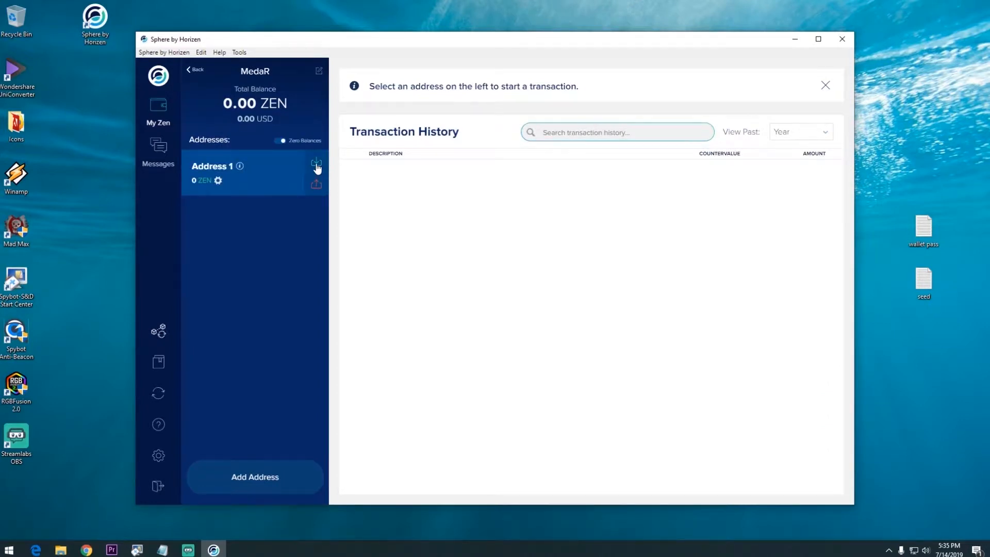
click(317, 164)
double_click(682, 426)
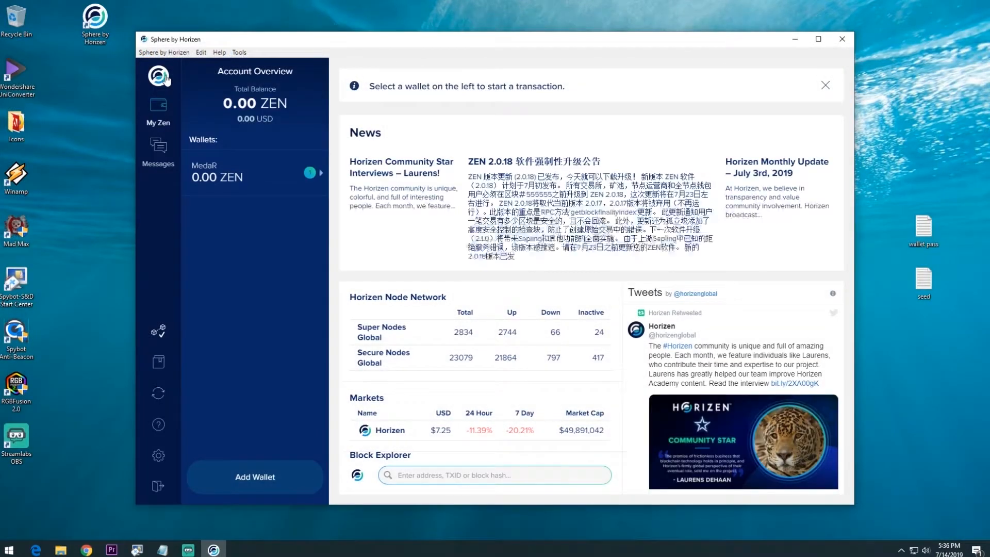
click(235, 173)
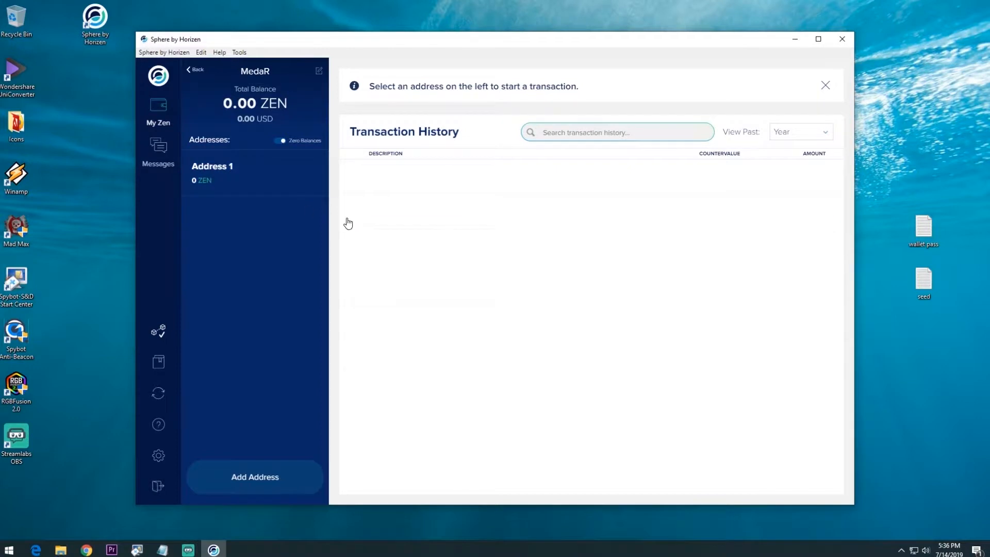
Step: Show Address 1's receive QR, refresh until 3 ZEN arrives, then open its Send form
mouse_move(315, 172)
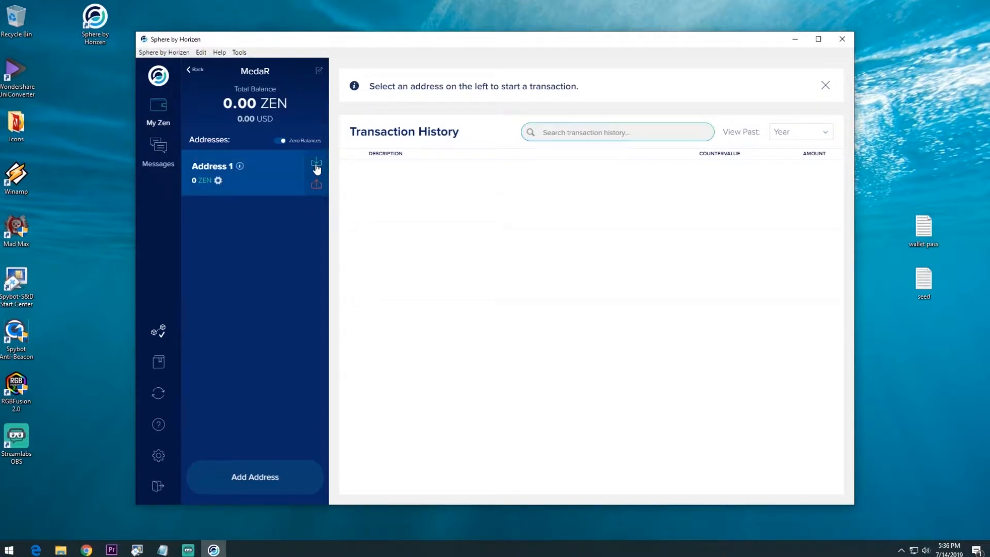
click(317, 169)
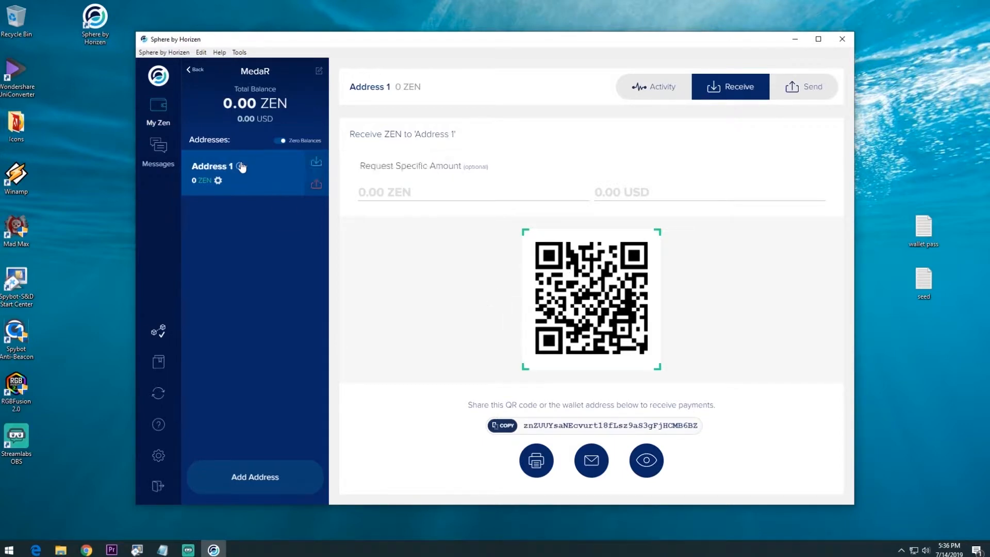
mouse_move(240, 168)
click(160, 393)
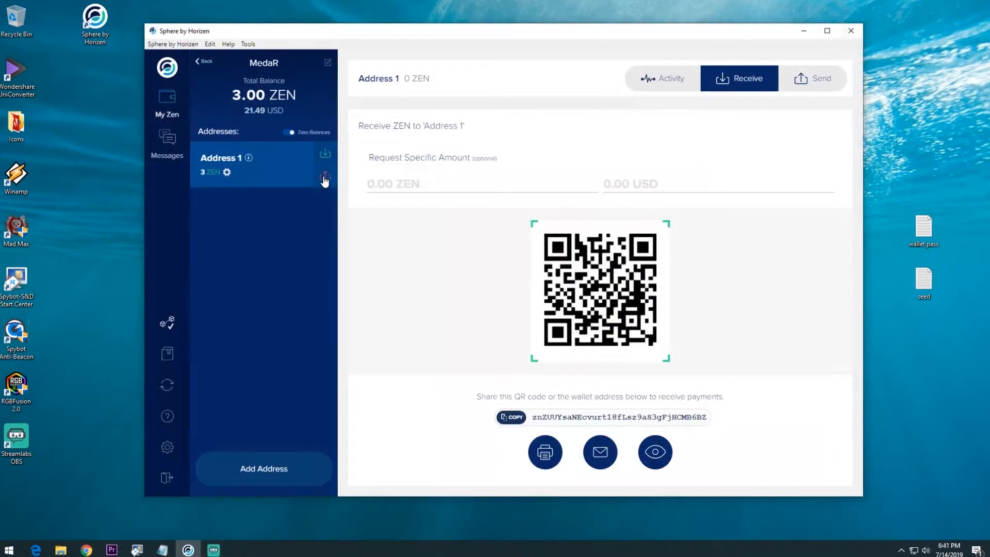
click(326, 178)
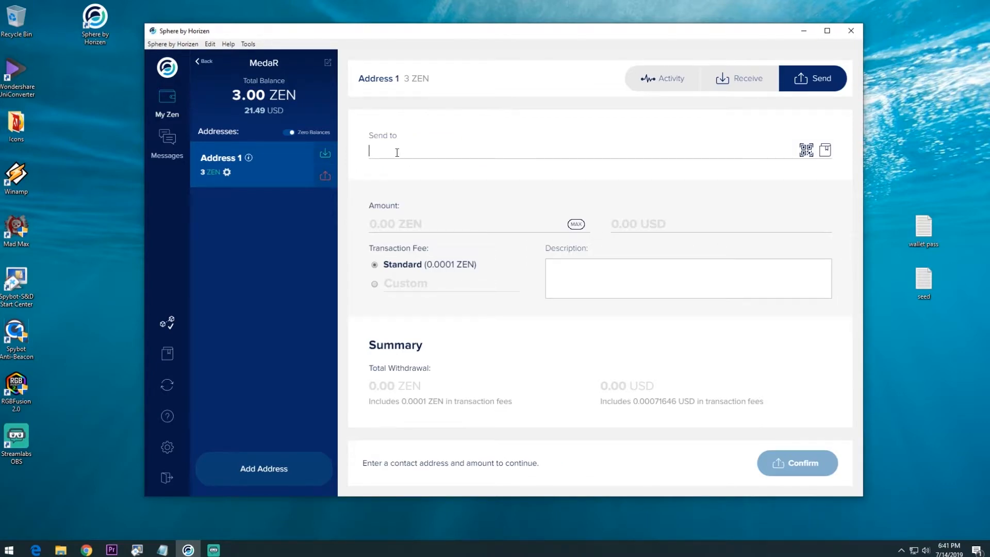
Step: Bring up getzen.cash in Chrome and copy the faucet's Donate address
click(86, 549)
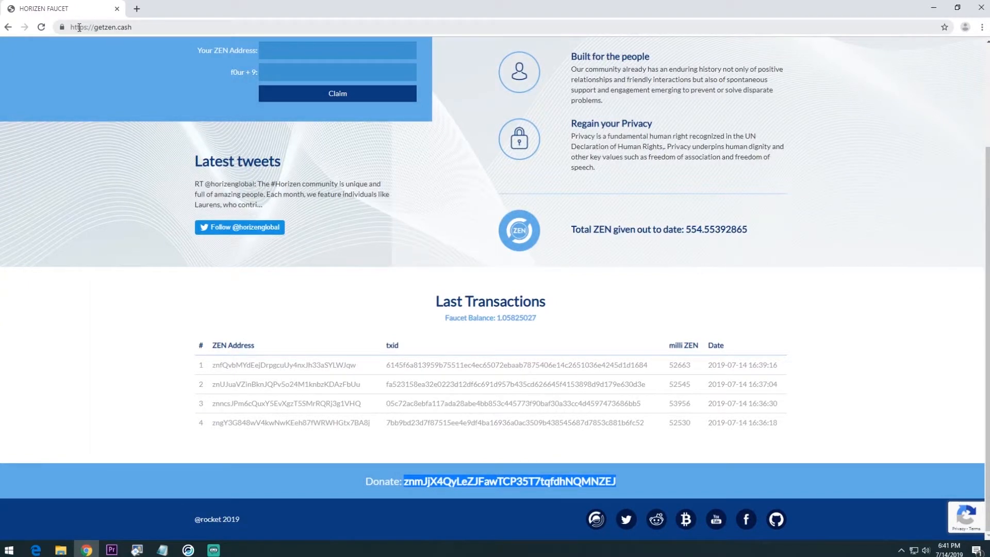
drag(75, 26, 133, 27)
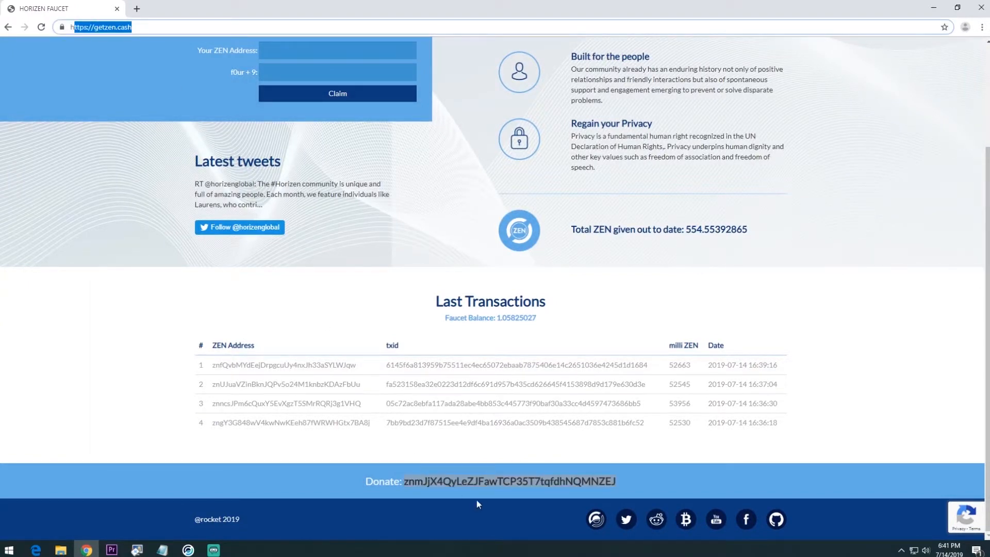
right_click(482, 481)
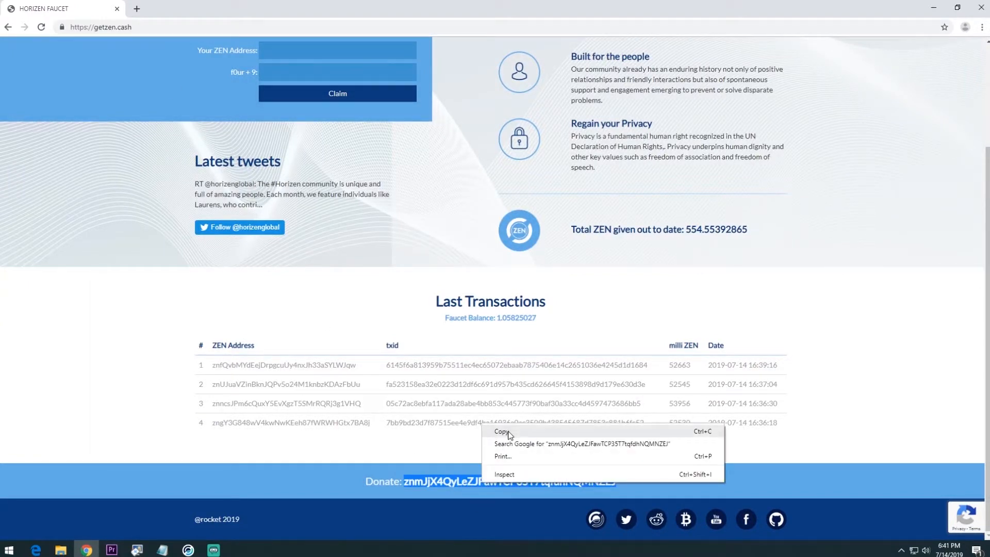
click(503, 432)
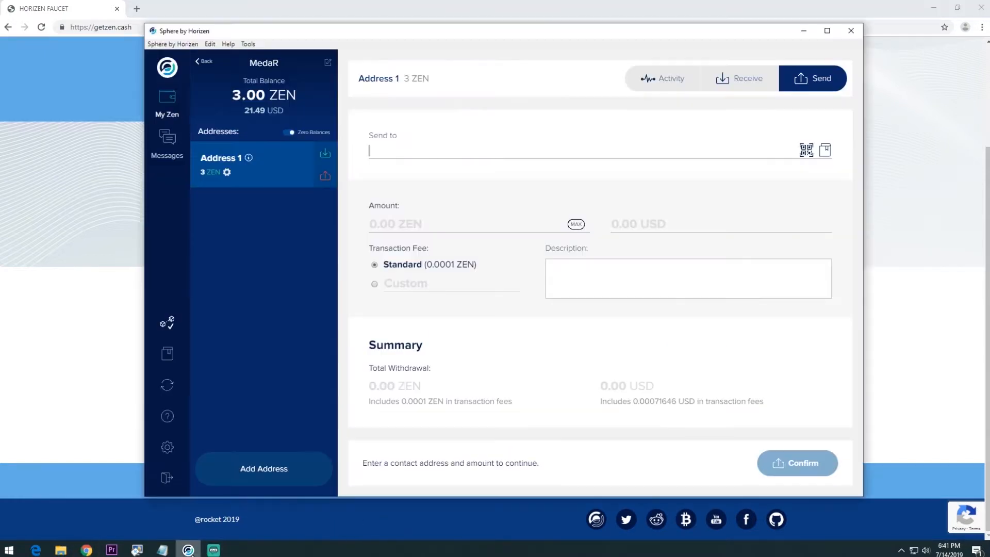
Step: Send 2 ZEN to the pasted faucet address, authorising with the wallet password
click(188, 550)
right_click(397, 151)
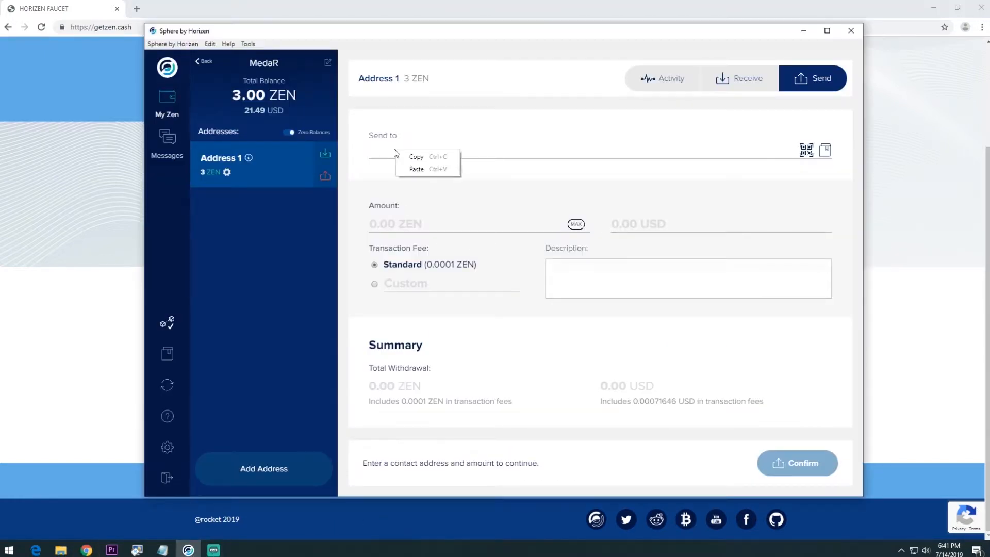
click(417, 169)
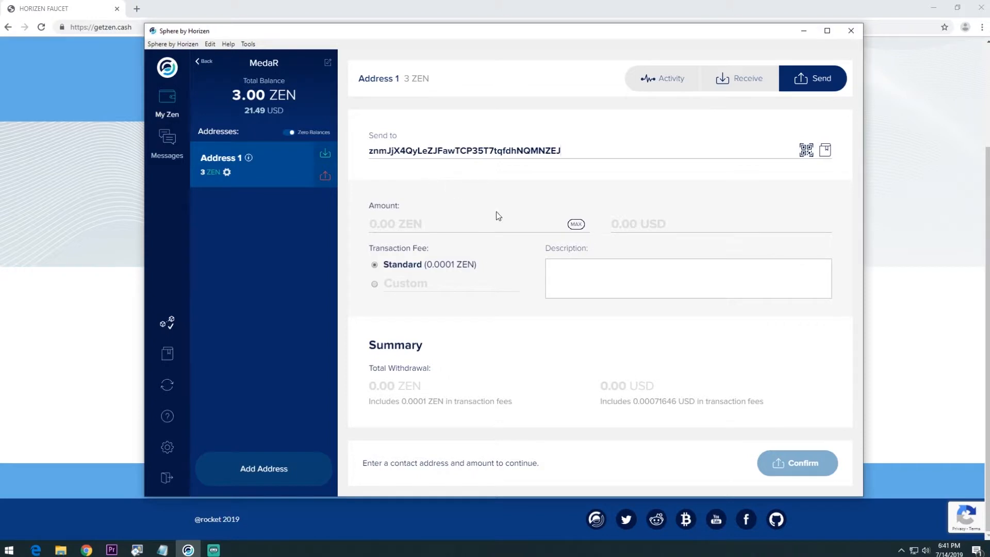
click(442, 230)
text(2)
key(Tab)
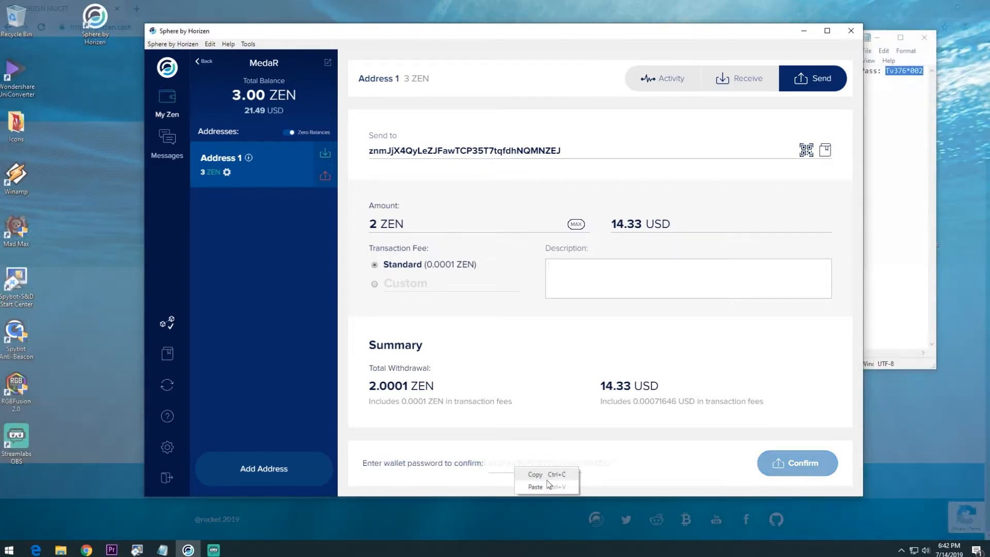
click(535, 486)
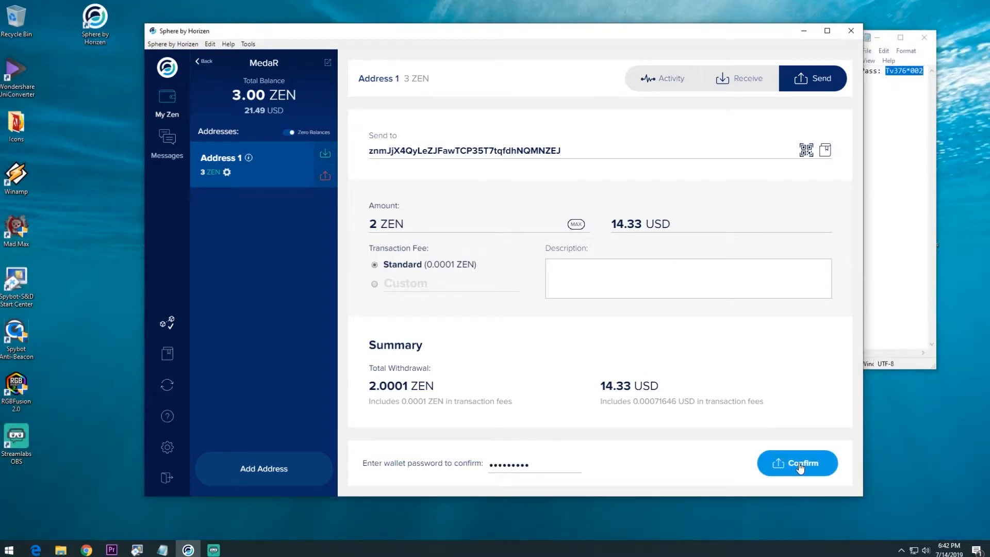
click(800, 466)
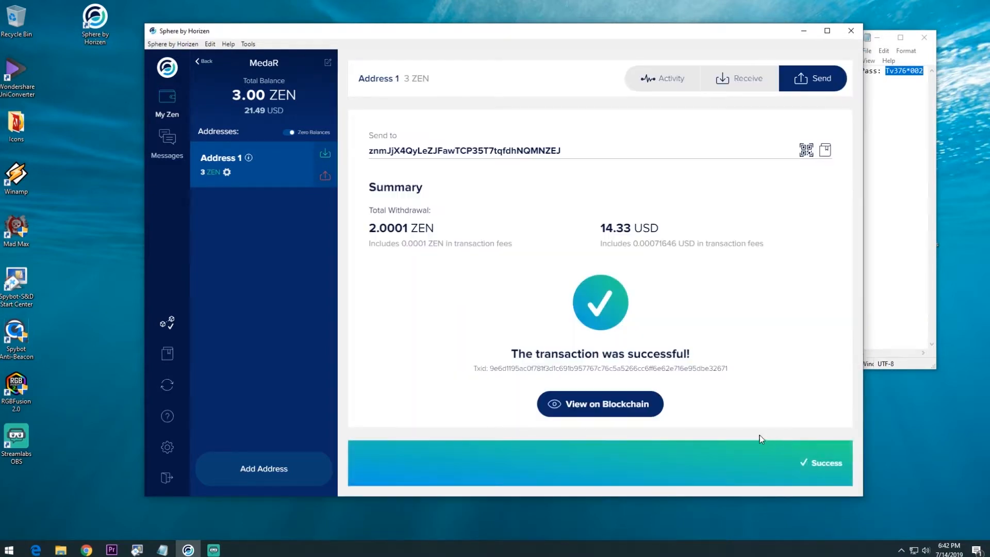
Step: Open the successful 2 ZEN send in the Insight block explorer
click(605, 404)
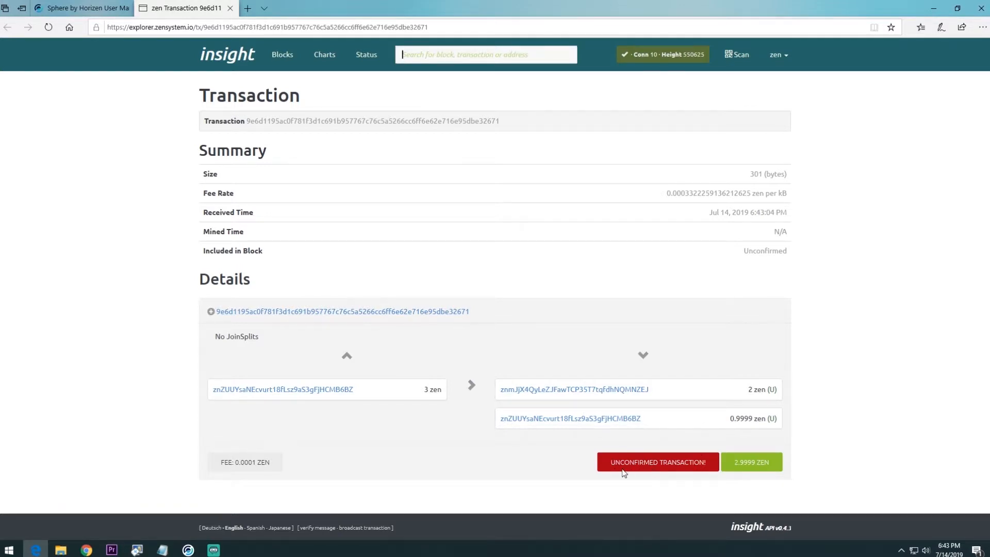
Step: Review the unconfirmed 2 zen transaction in Insight, then reload the getzen.cash faucet page
click(87, 4)
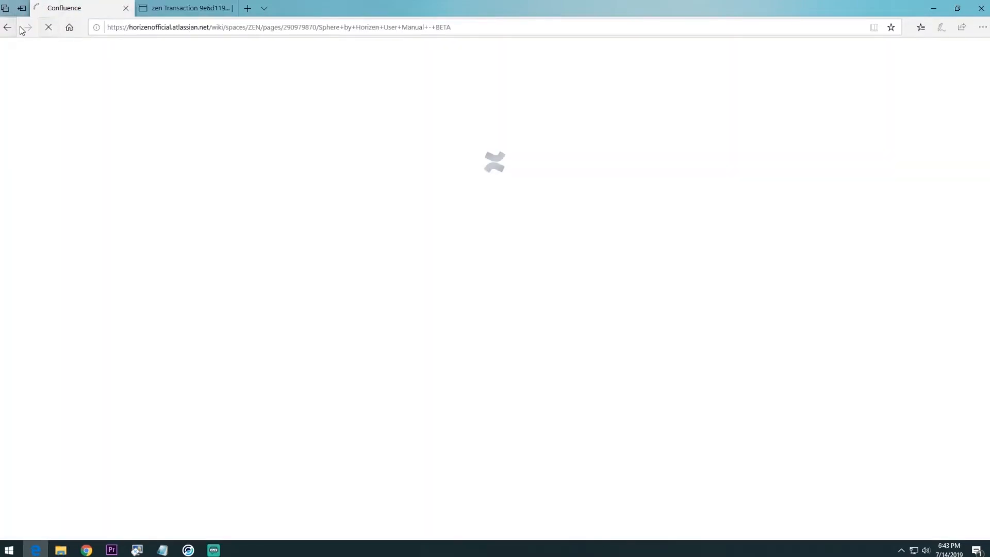
click(159, 10)
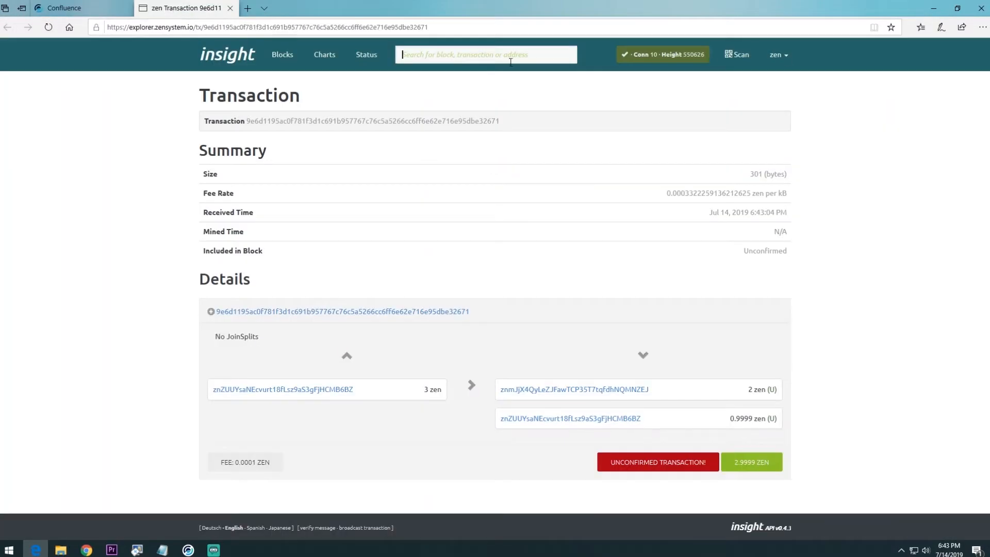
click(933, 11)
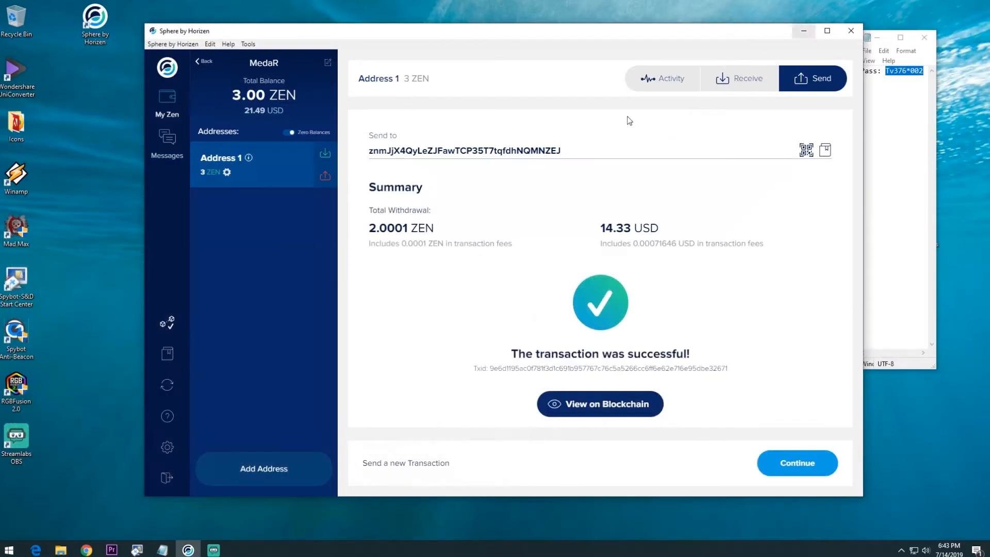
click(87, 550)
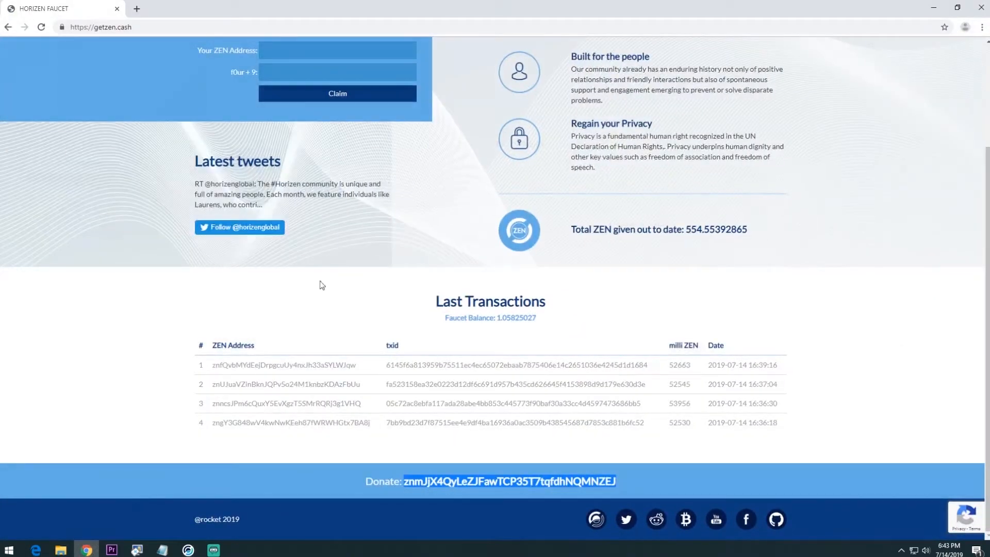
click(42, 27)
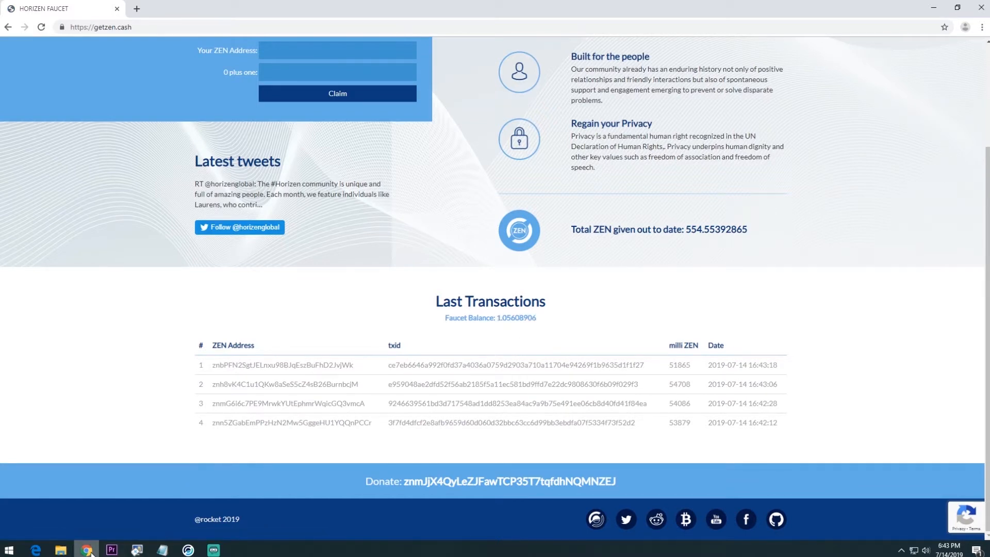
mouse_move(91, 553)
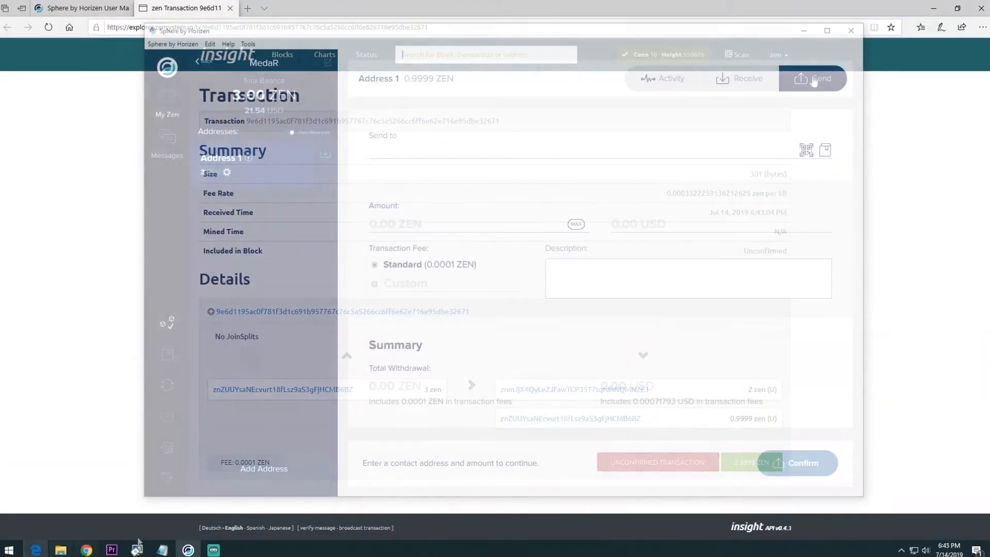
Step: Open MedaR's history and inspect the 2 ZEN withdrawal and 3 ZEN deposit details
click(656, 84)
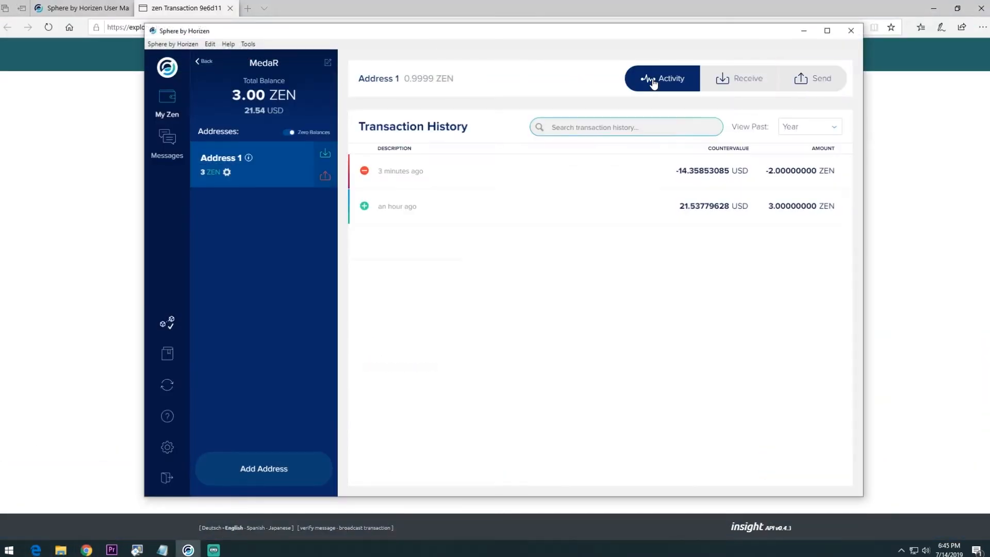
click(161, 102)
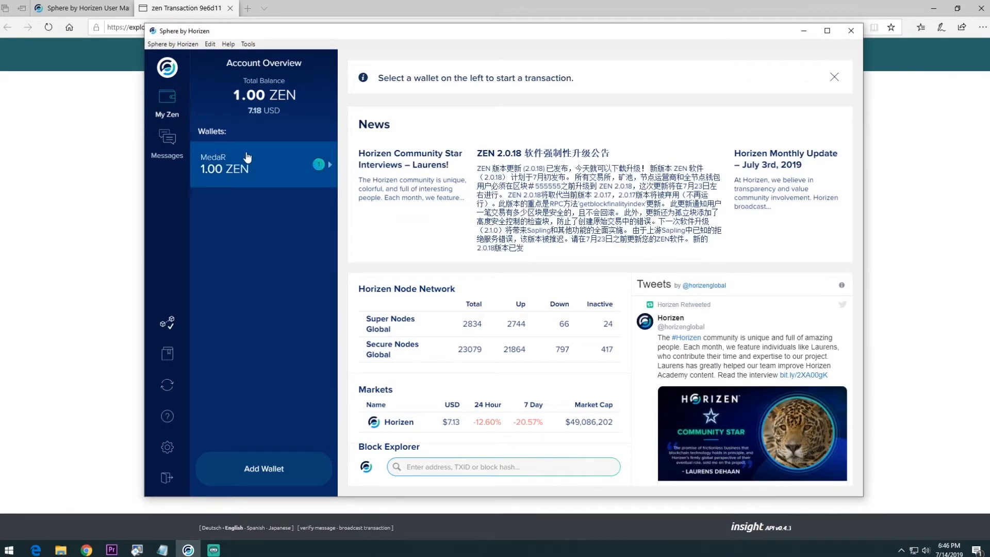
click(264, 165)
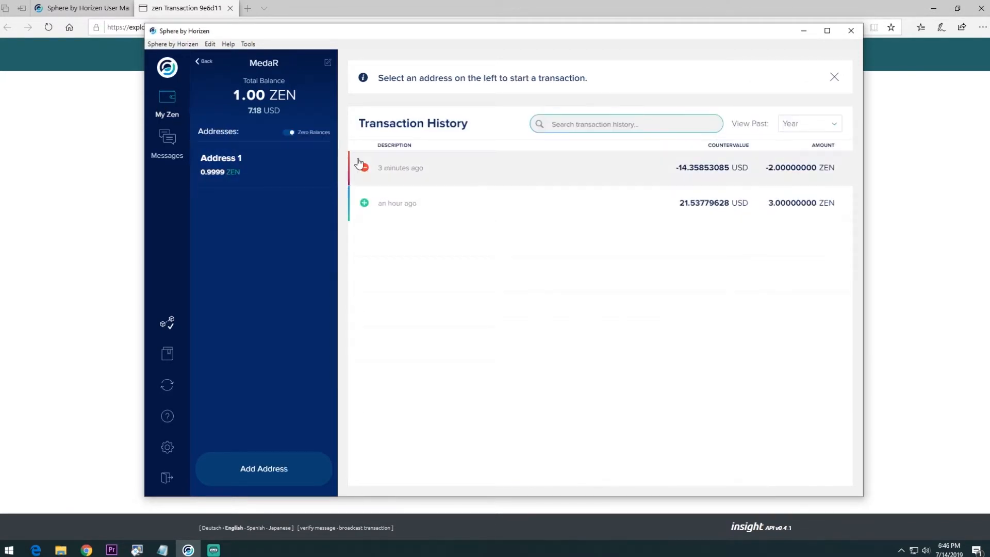
click(399, 165)
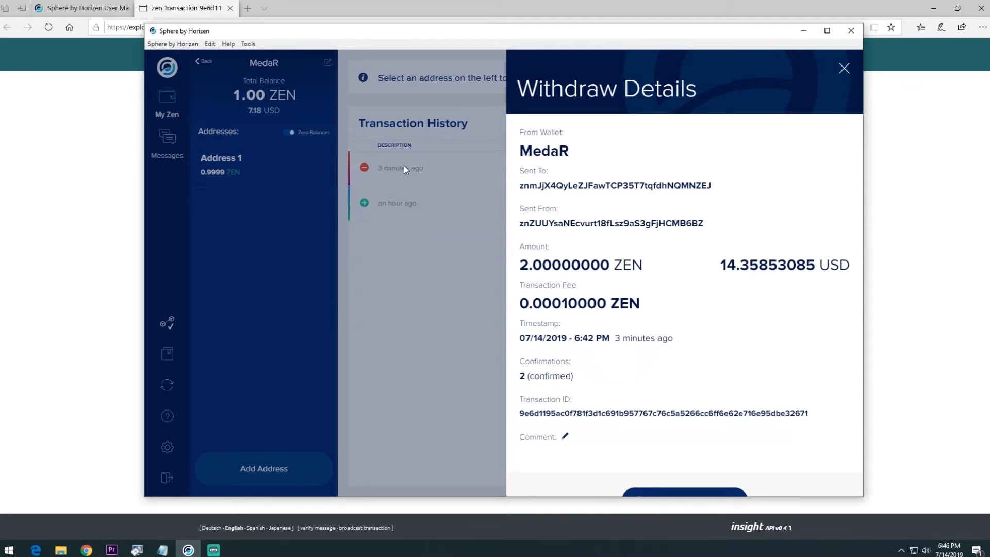
click(403, 165)
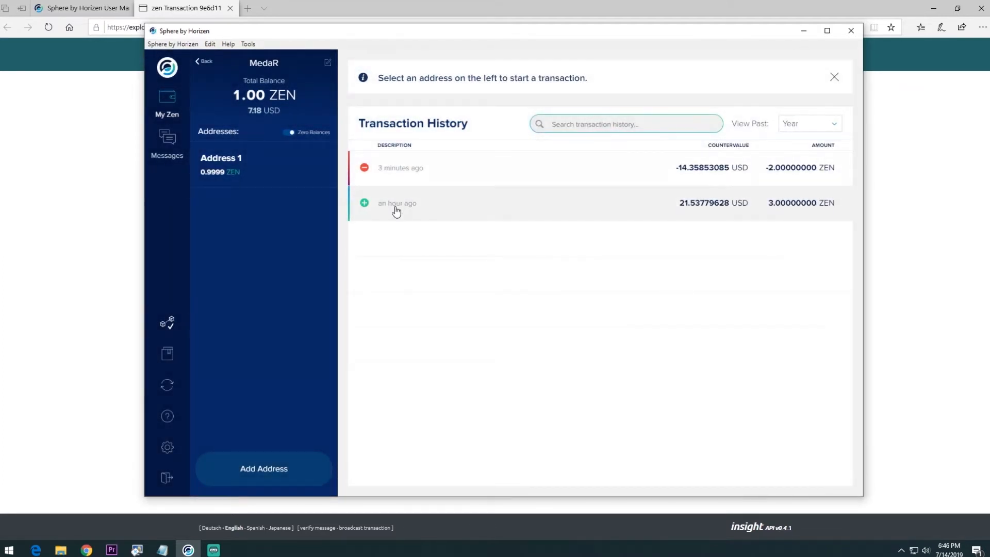
click(394, 207)
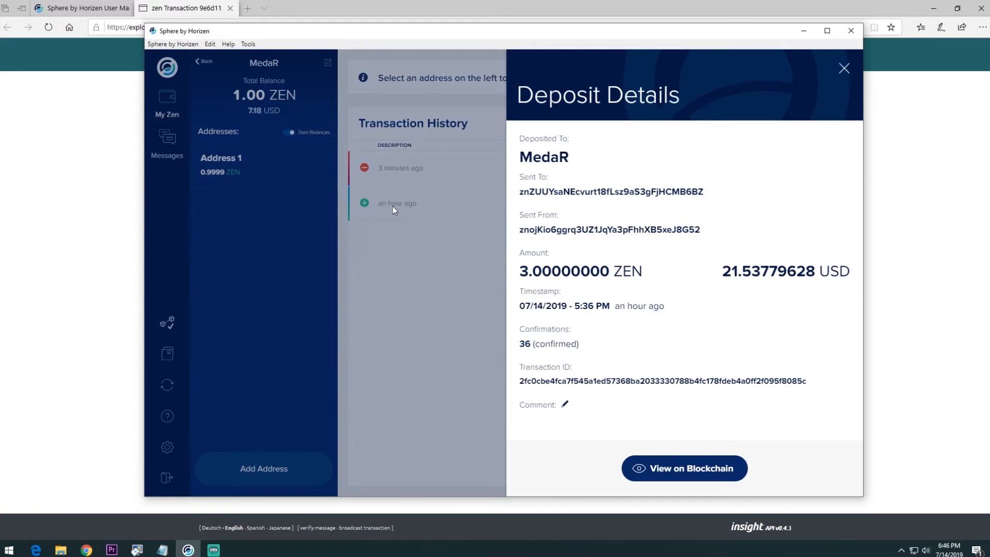
click(392, 206)
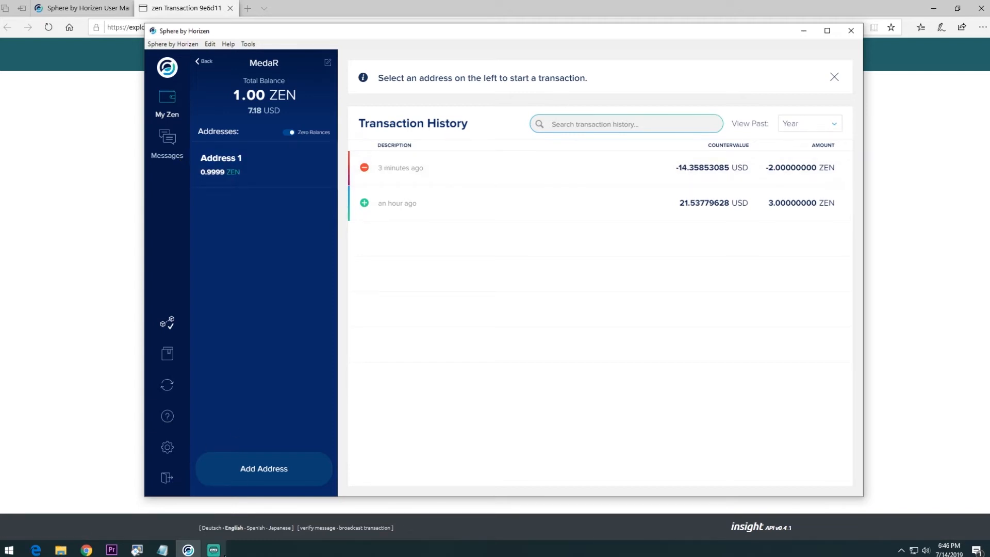
Step: Refresh the explorer page to check whether the 2 ZEN transaction has confirmed
mouse_move(87, 551)
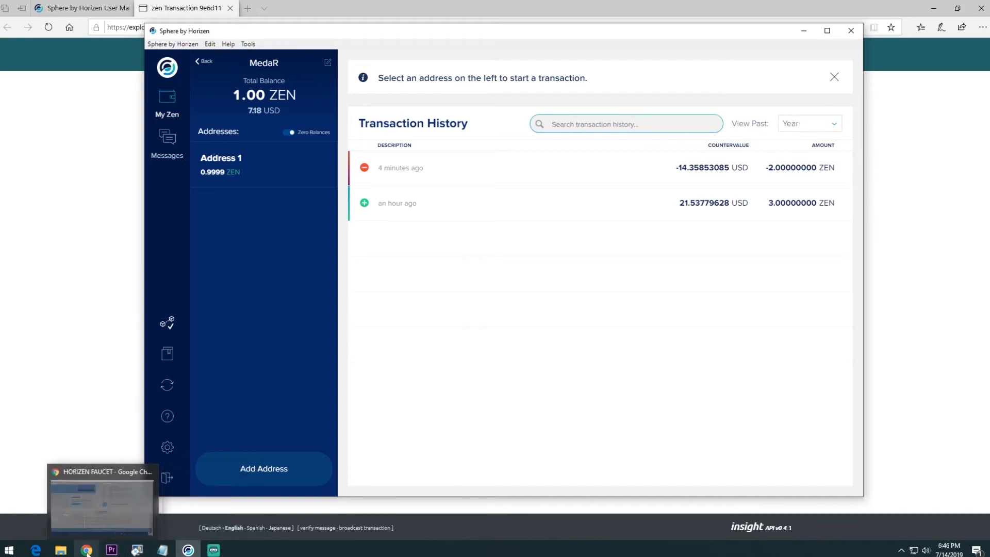
click(36, 550)
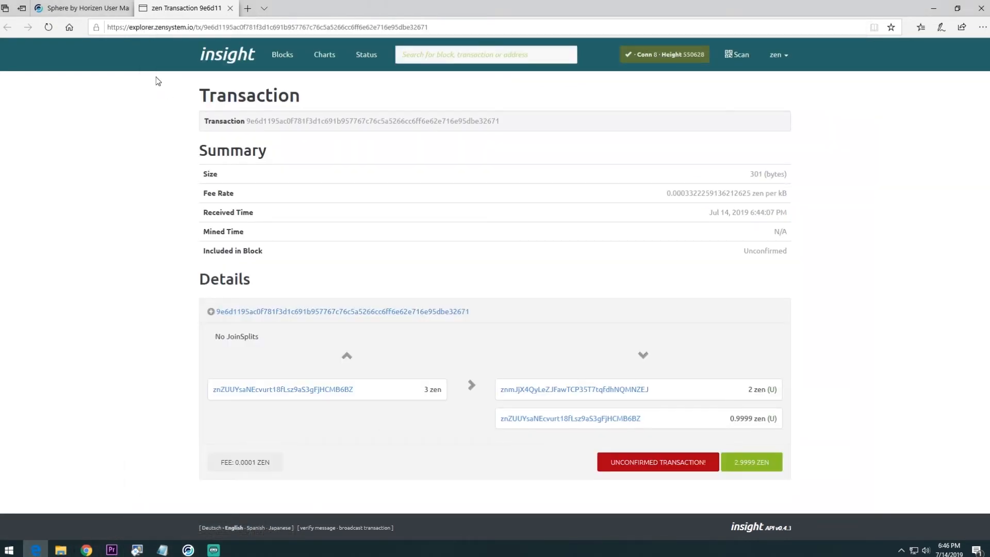
click(48, 27)
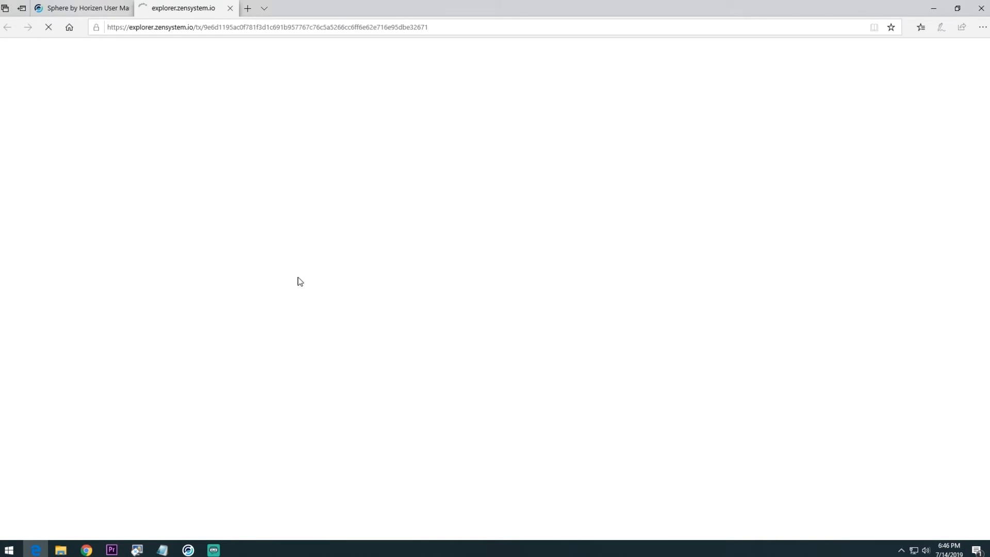